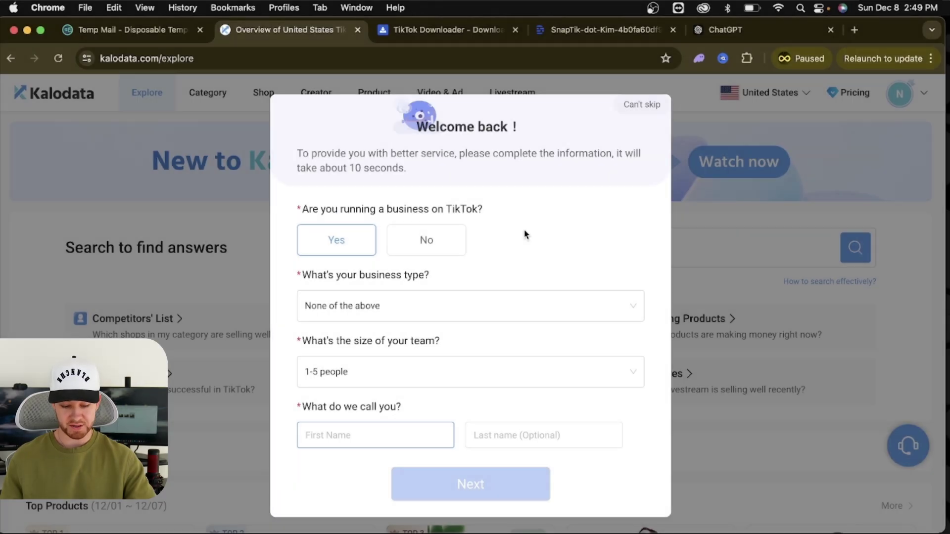
- Find the Kalodata verification-code email in the Temp Mail inbox
click(151, 30)
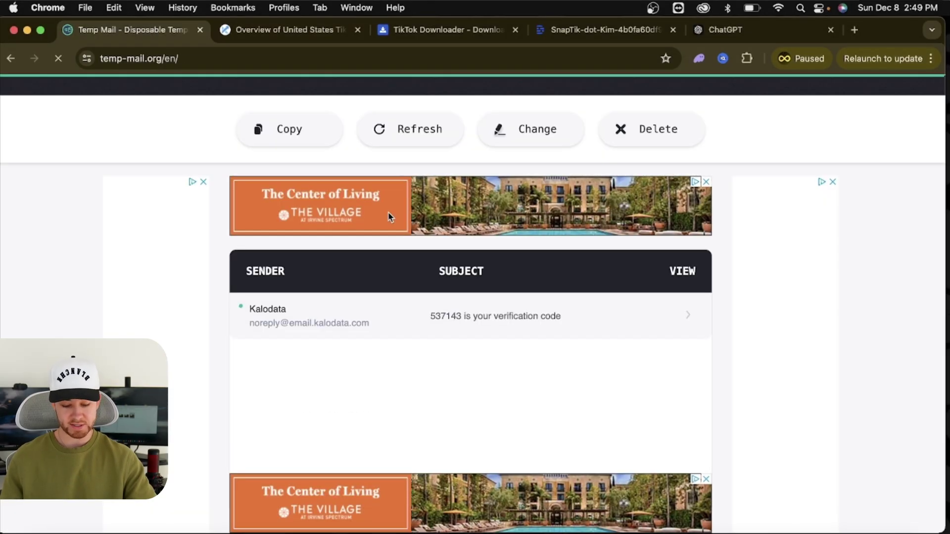
scroll(346, 247, up, 2)
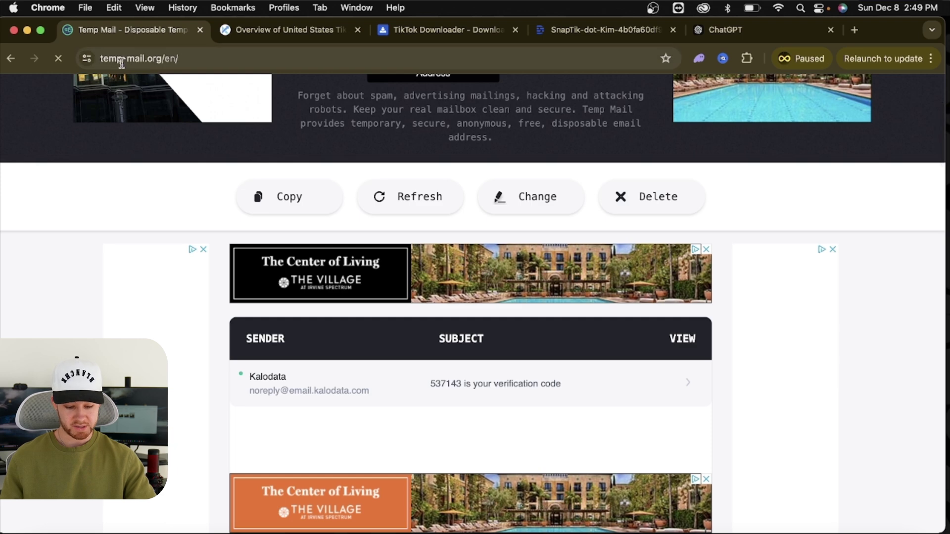
scroll(235, 134, up, 1)
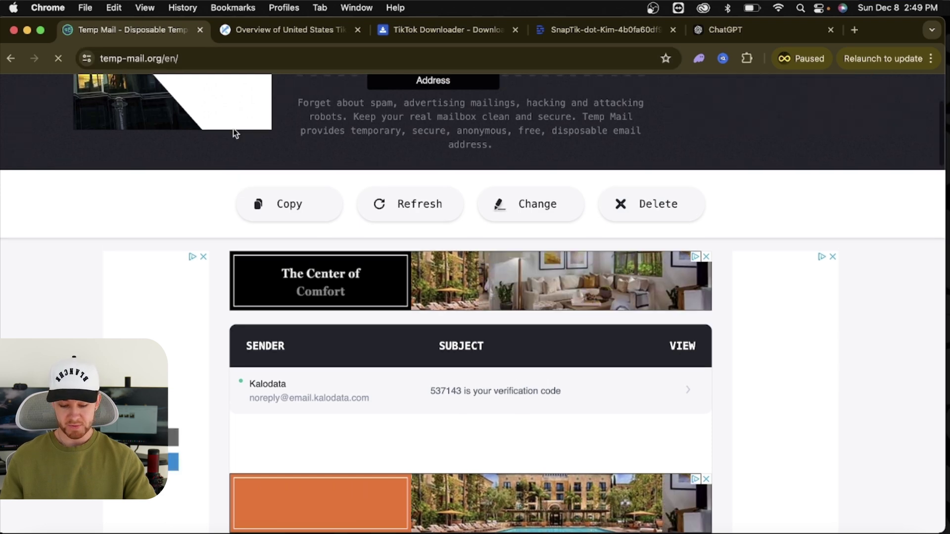
scroll(235, 133, up, 5)
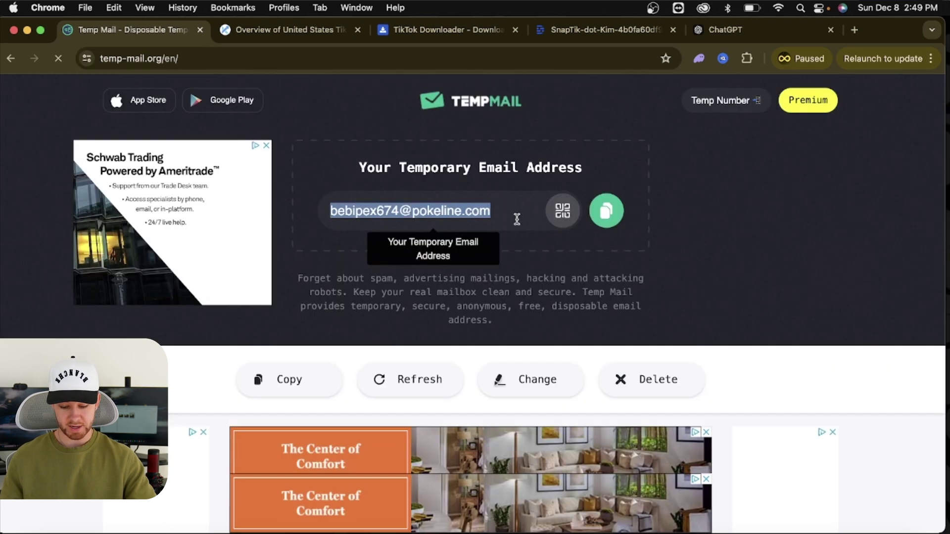
scroll(584, 218, down, 9)
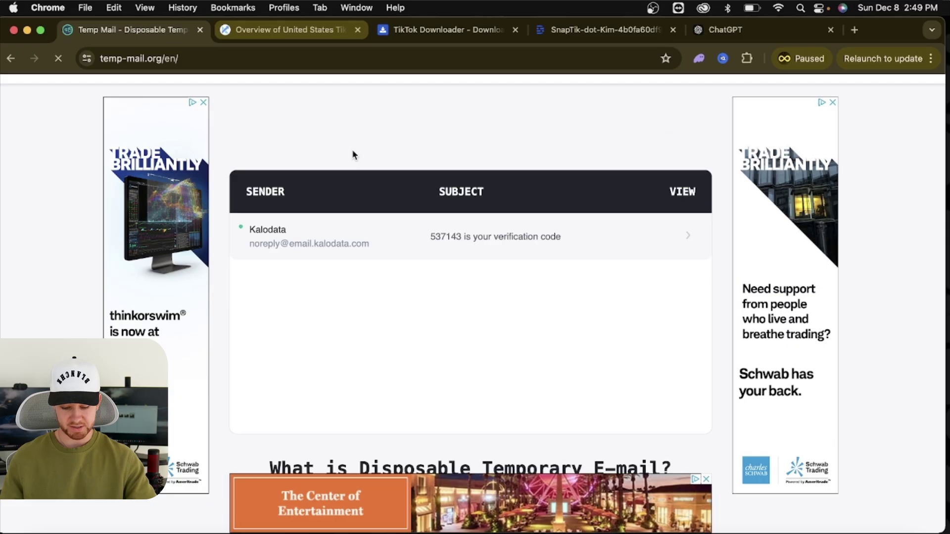
- Enter a first name in Kalodata's welcome questionnaire and choose Others as the referral source
key(ctrl+Tab)
scroll(396, 268, down, 1)
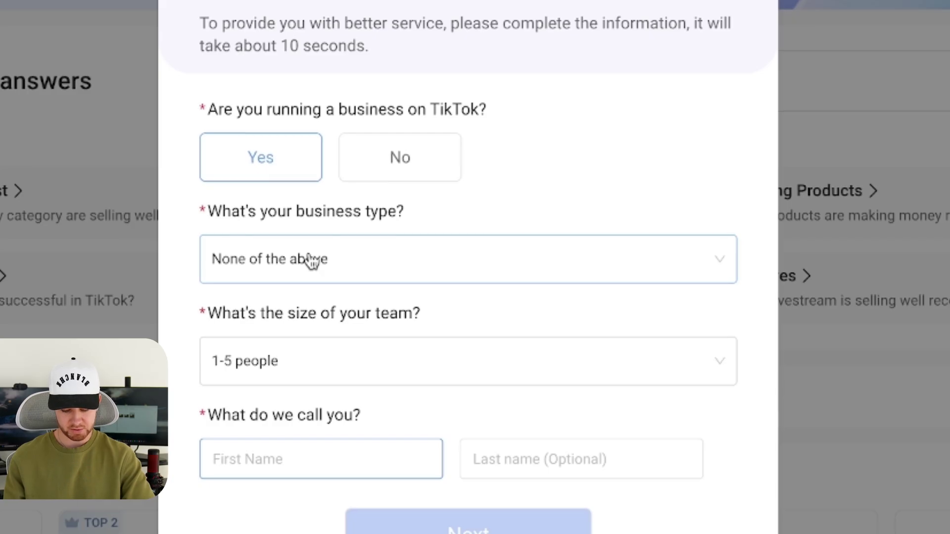
text(jeffe)
click(465, 458)
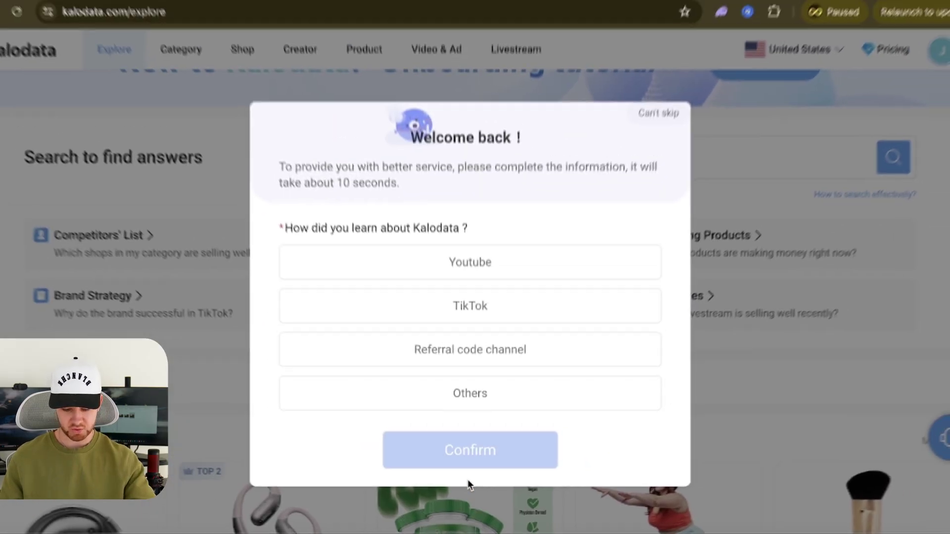
click(504, 410)
- Submit the welcome questionnaire and dismiss the success and Spanish-support pop-ups
click(456, 493)
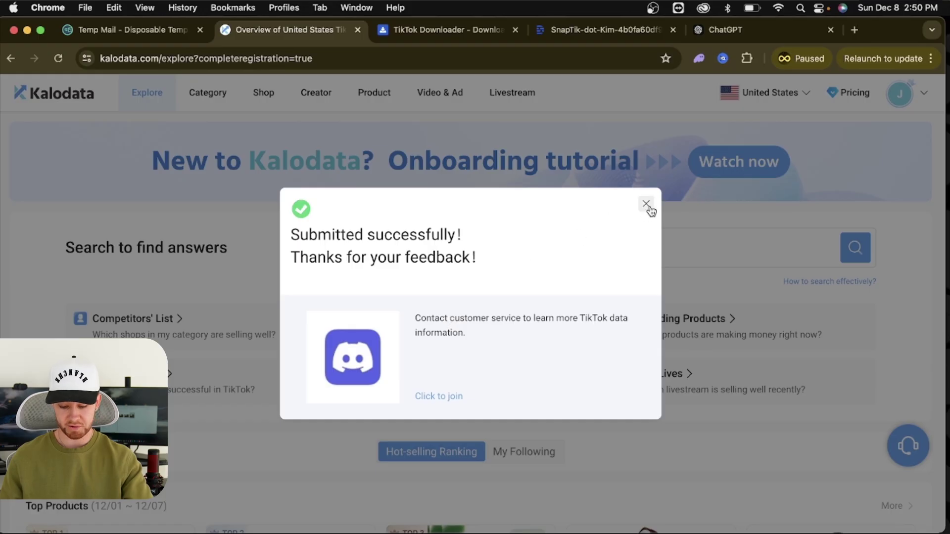
click(647, 205)
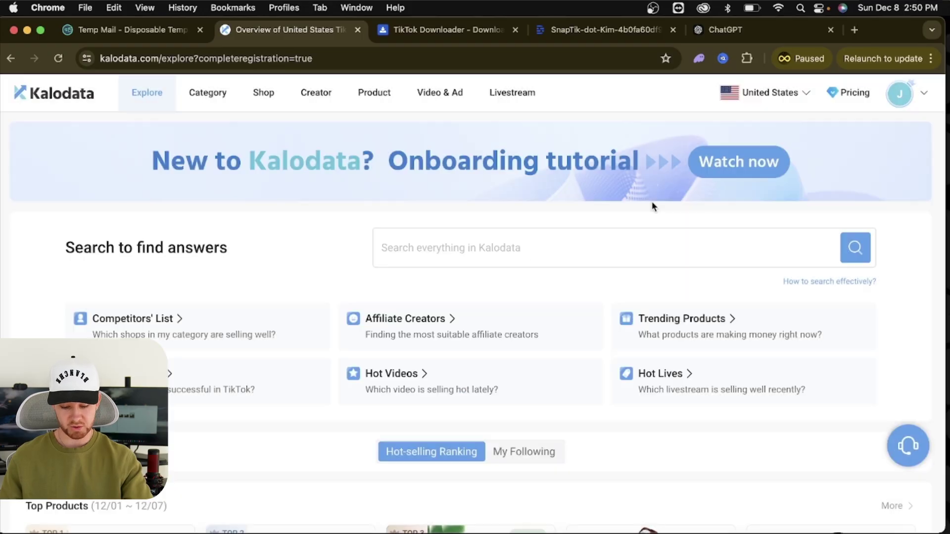
click(680, 184)
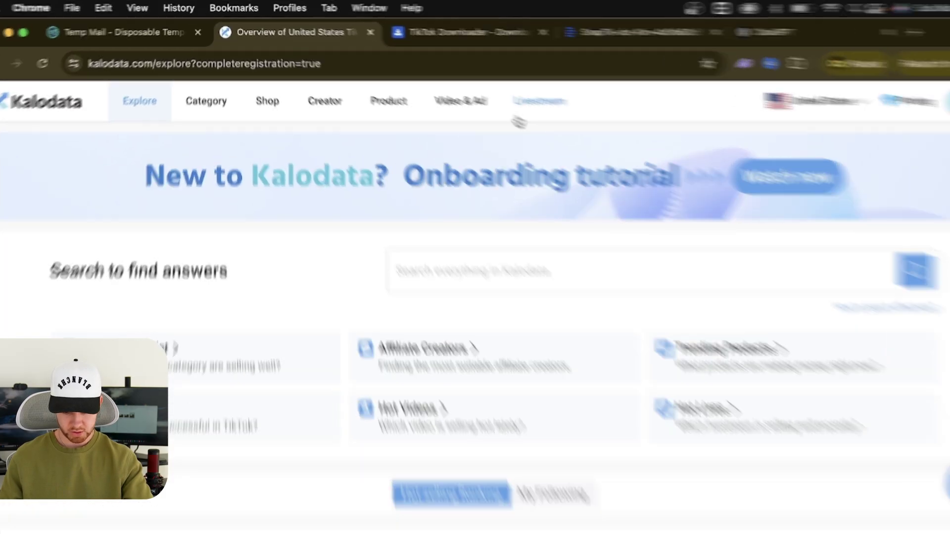
- Open the Product revenue ranking and the top-ranked Goli Ashwagandha product's details in a new tab
click(374, 93)
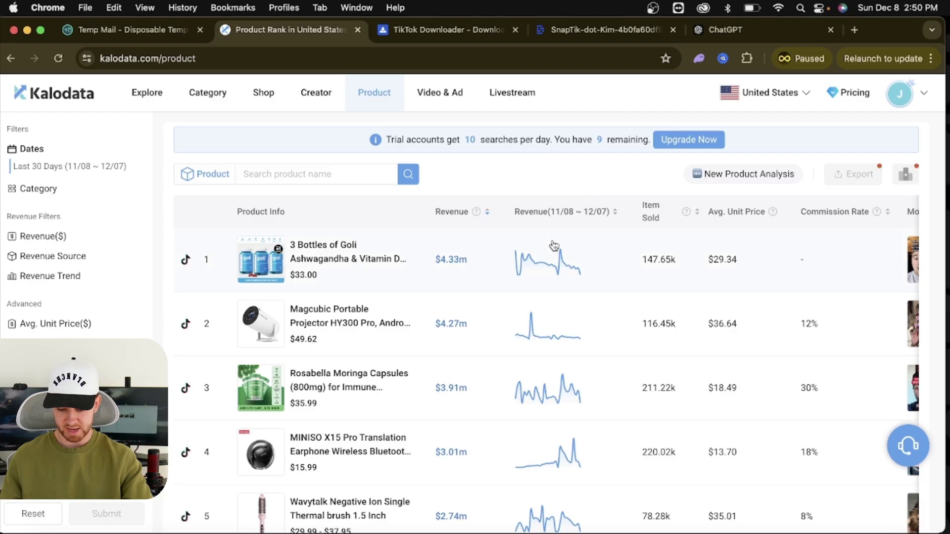
scroll(578, 246, down, 1)
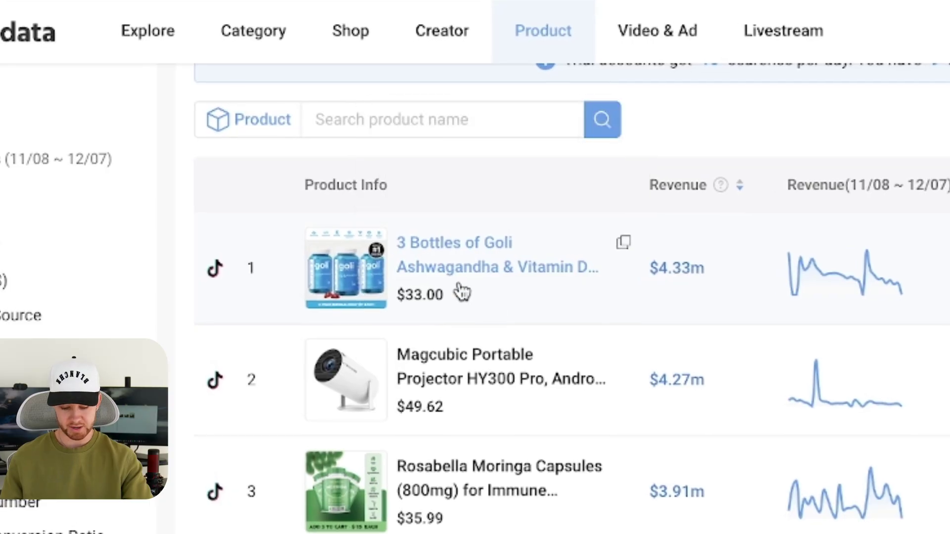
click(462, 292)
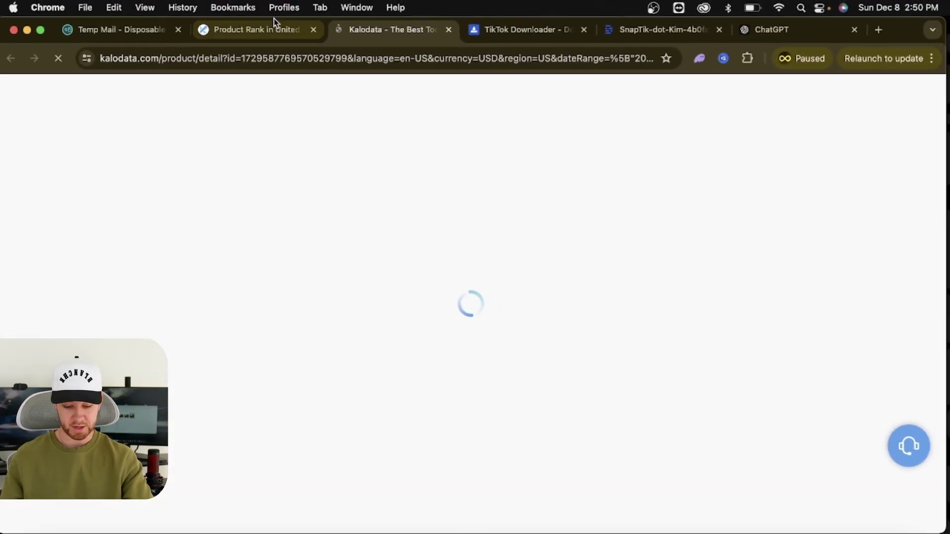
click(274, 24)
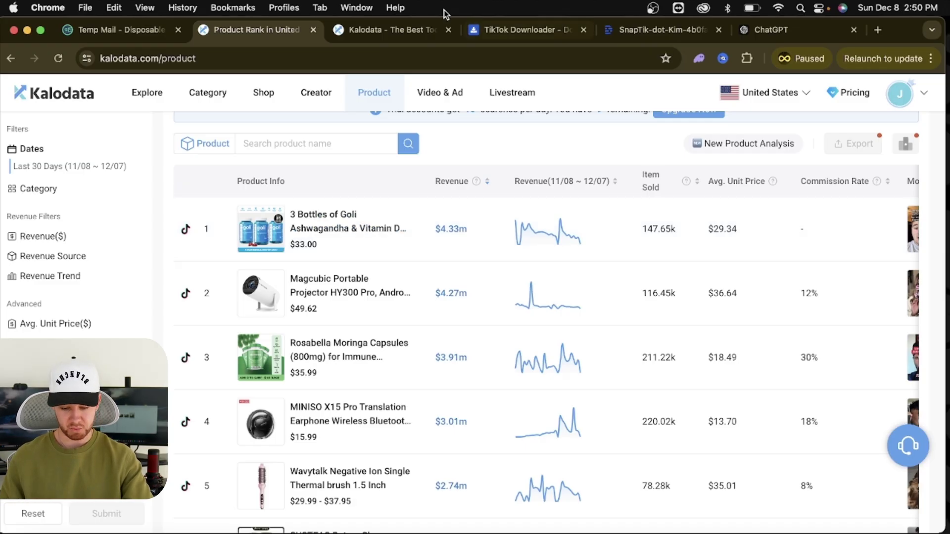
- Review the Goli Ashwagandha product's detail page, then return to the ranking list
click(385, 28)
scroll(349, 297, down, 10)
scroll(351, 304, up, 2)
scroll(349, 255, up, 2)
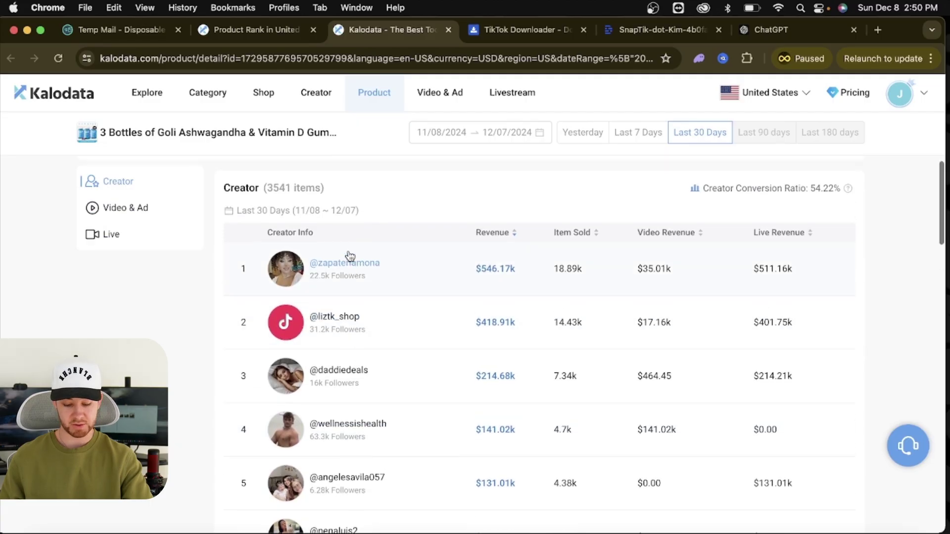
click(262, 28)
- Open the Goli product's top creator page and scroll from the $822.89k metrics to the Shop table
scroll(460, 265, down, 3)
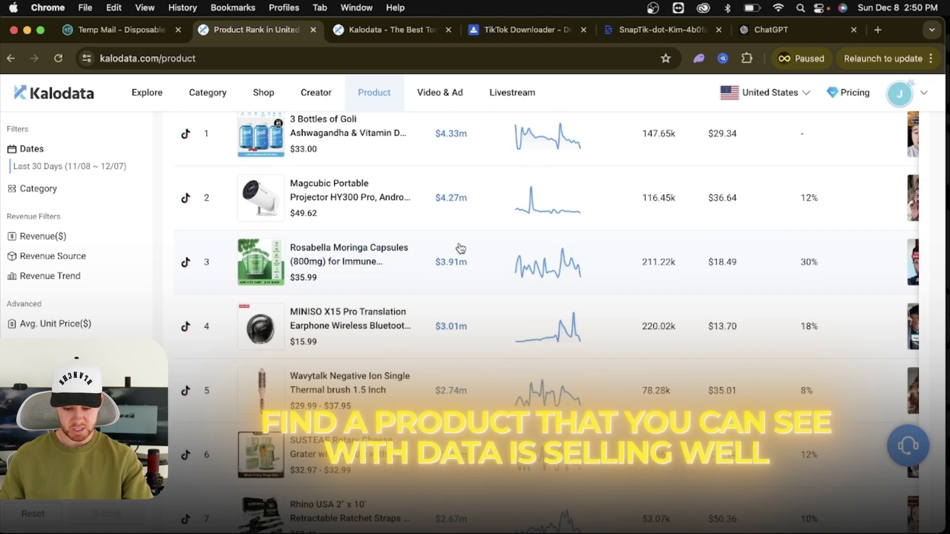
scroll(459, 249, down, 5)
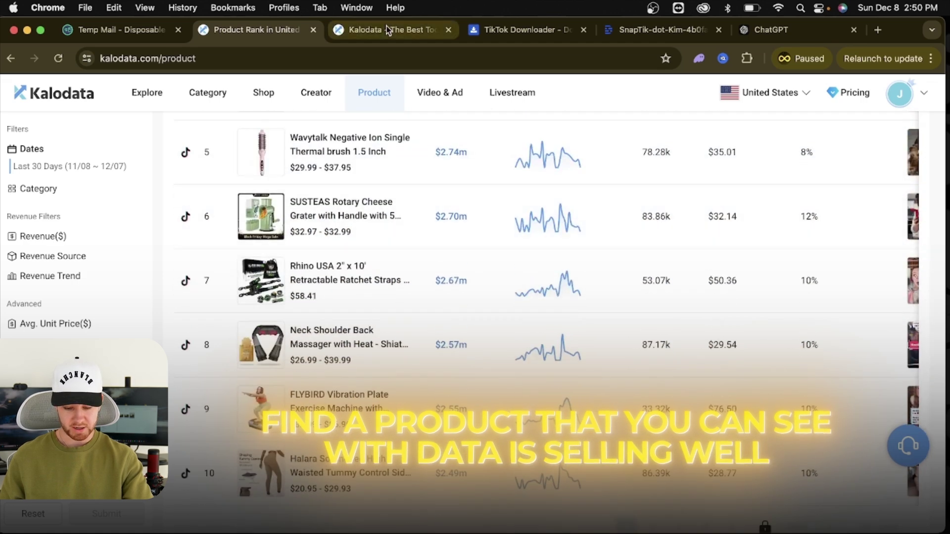
click(387, 30)
click(346, 328)
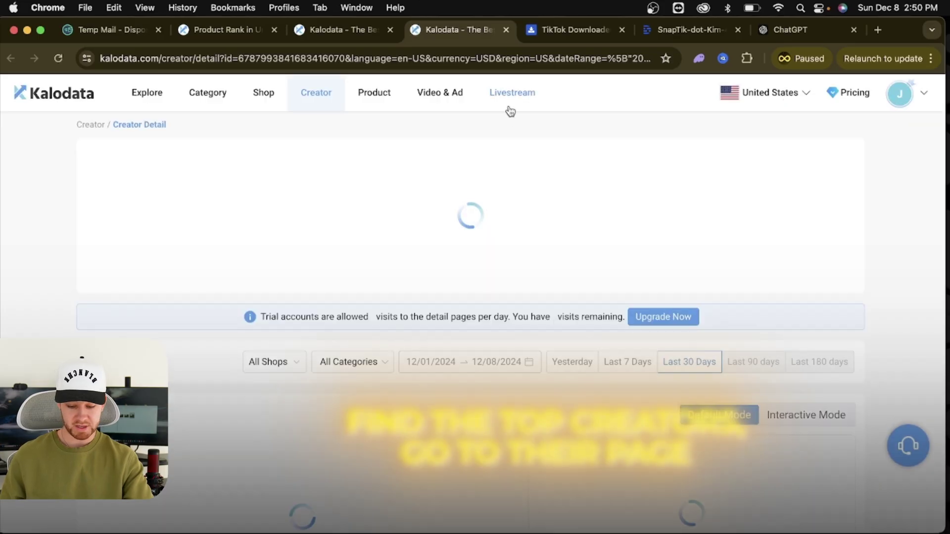
scroll(454, 153, down, 3)
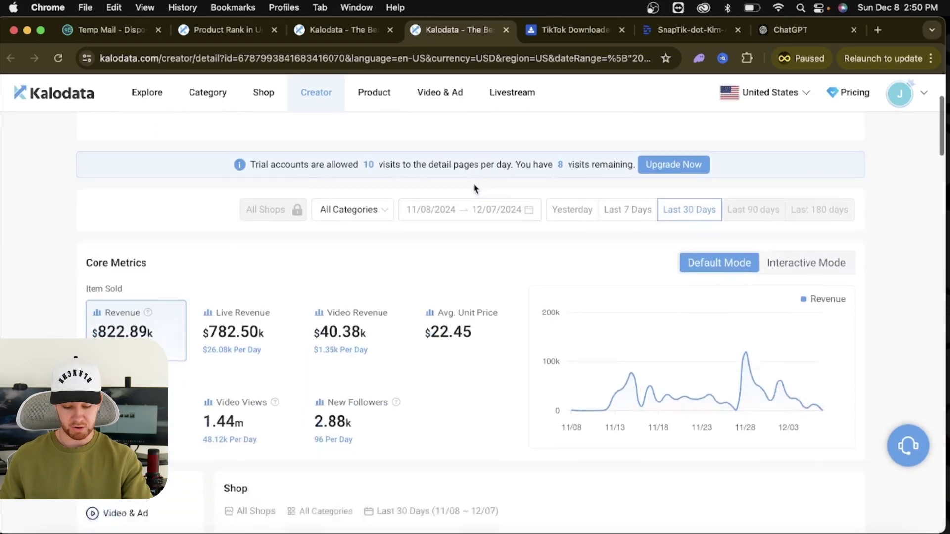
scroll(474, 188, down, 4)
scroll(460, 203, up, 3)
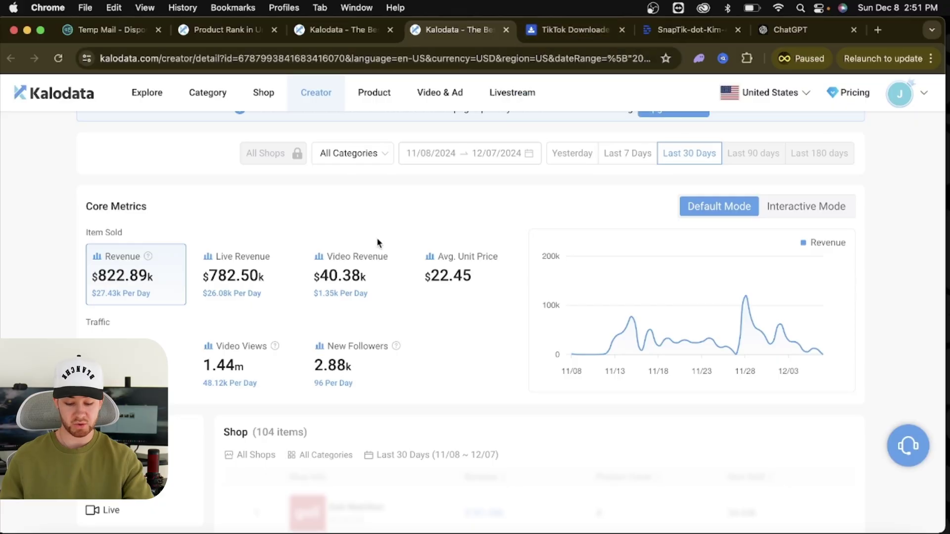
scroll(377, 241, down, 6)
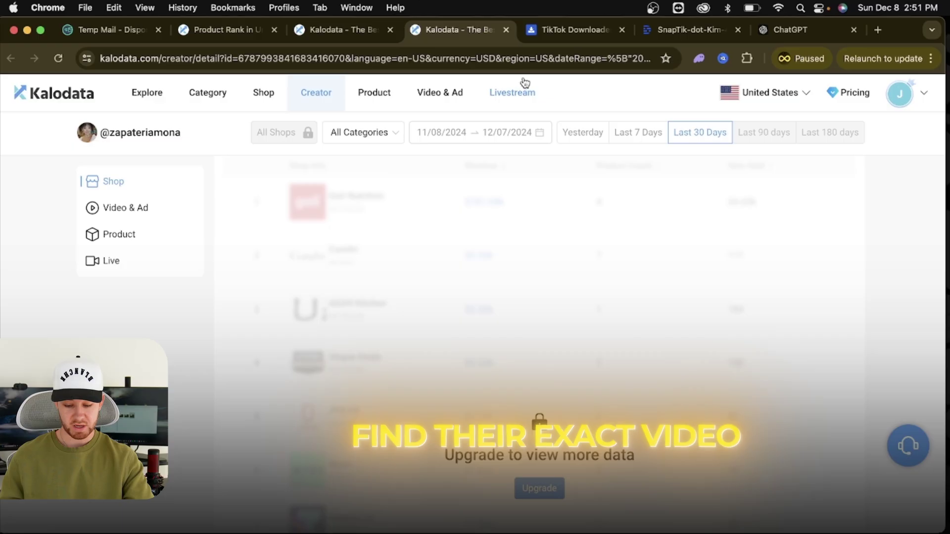
- Fill SnapTik's link field with the saved TikTok video URL from autofill
click(561, 31)
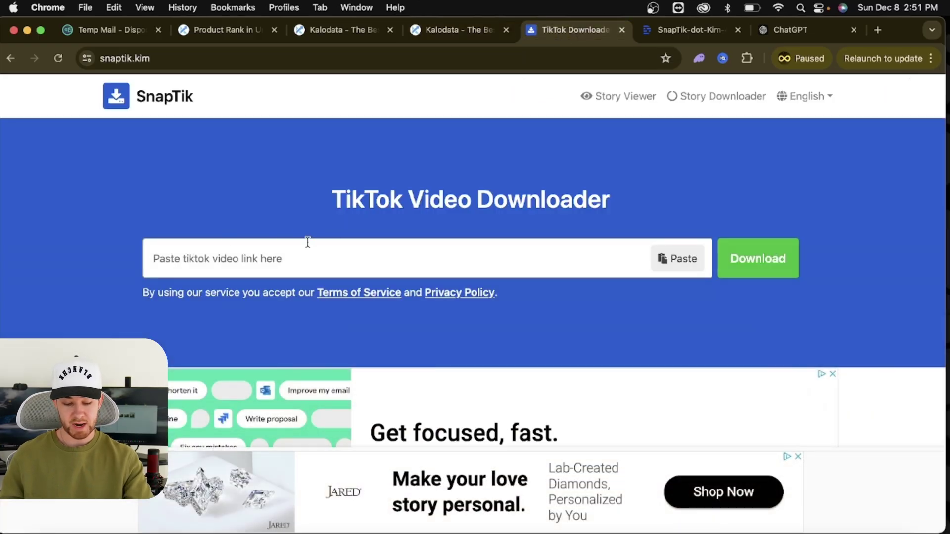
click(153, 54)
click(189, 259)
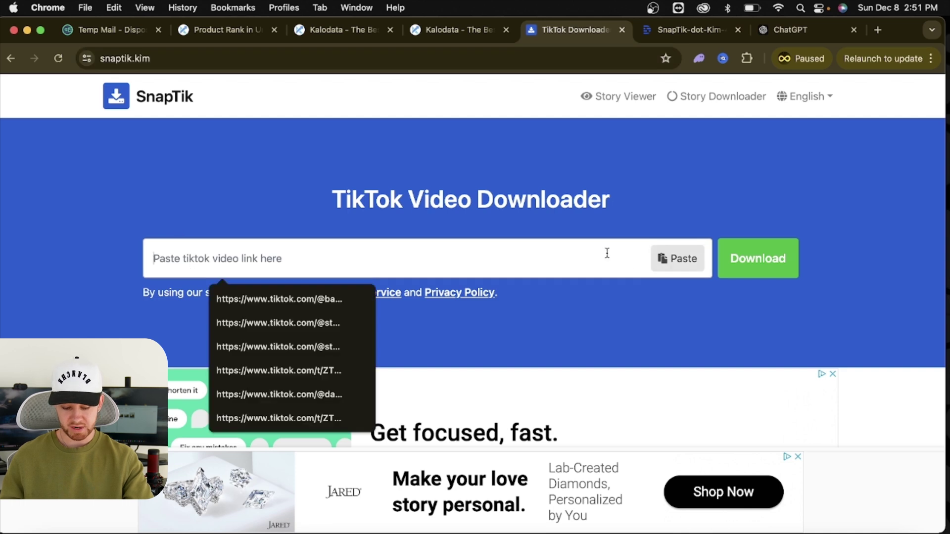
click(305, 299)
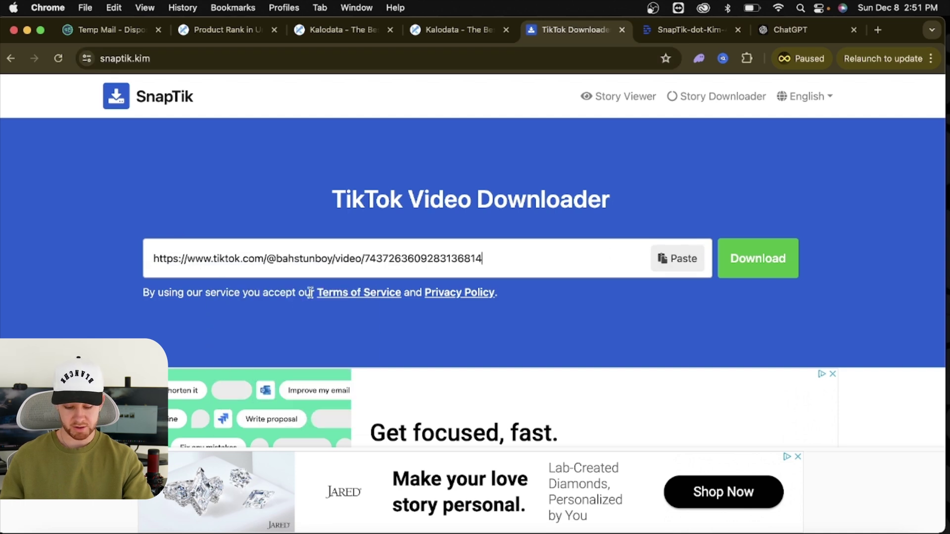
click(687, 31)
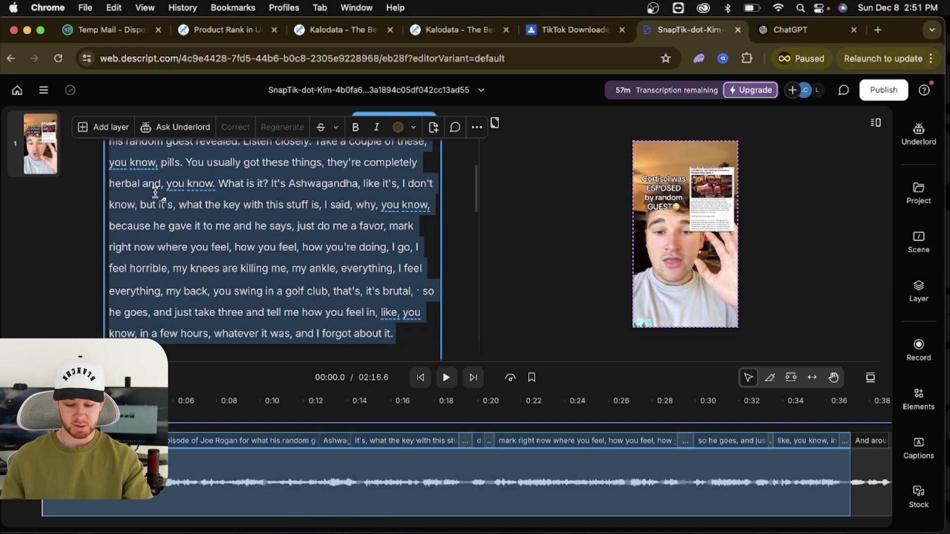
- Select the entire 473-word transcript text in the Descript project
scroll(156, 193, up, 5)
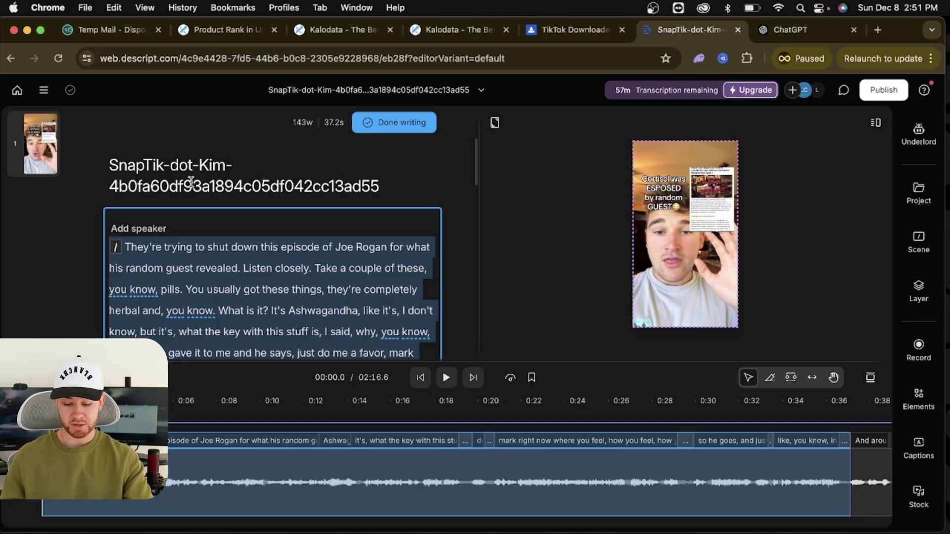
scroll(341, 275, down, 15)
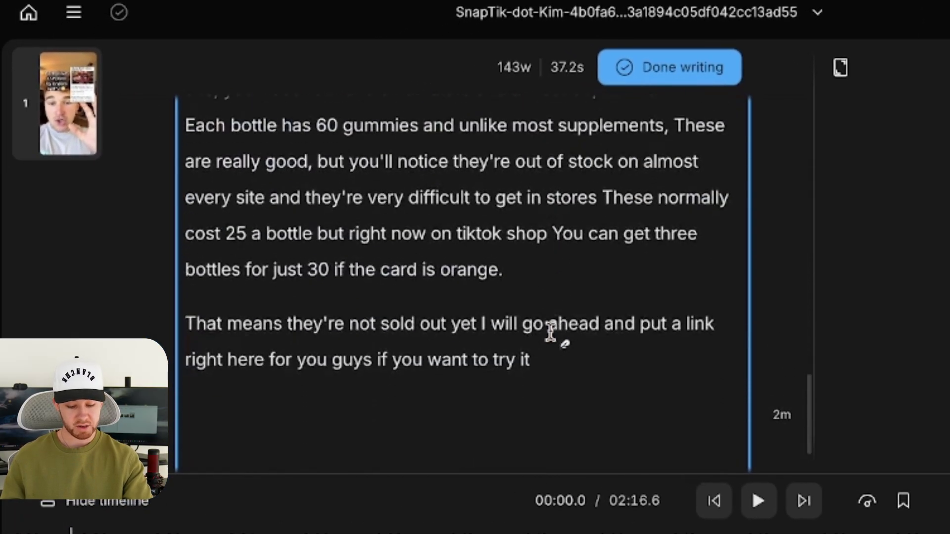
scroll(549, 333, down, 2)
click(490, 272)
triple_click(490, 274)
key(ctrl+a)
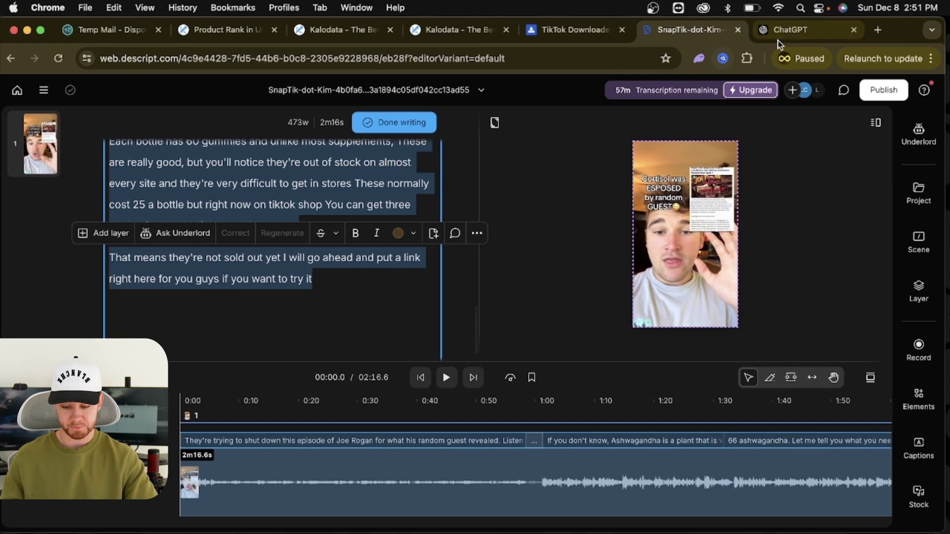
- Send ChatGPT the prompt asking to reword the pasted viral ashwagandha script
click(786, 33)
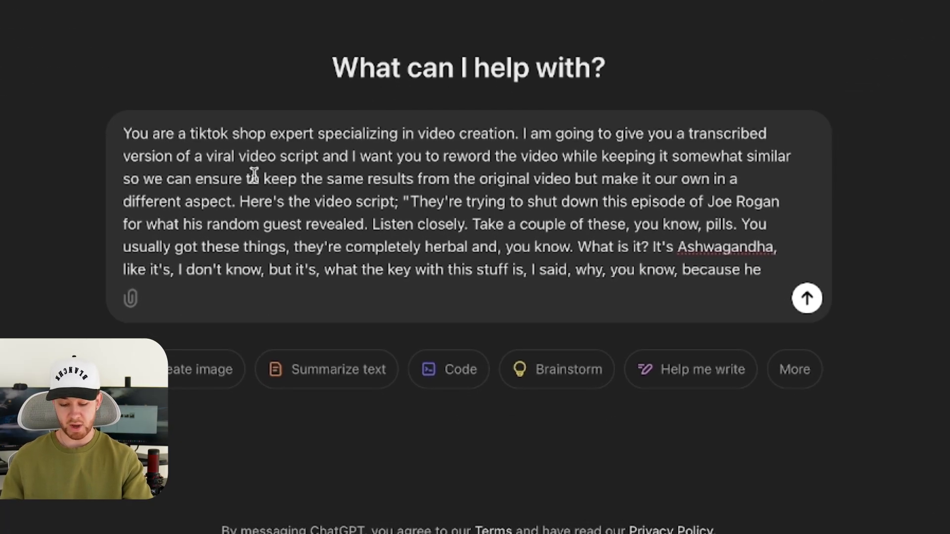
scroll(253, 174, down, 5)
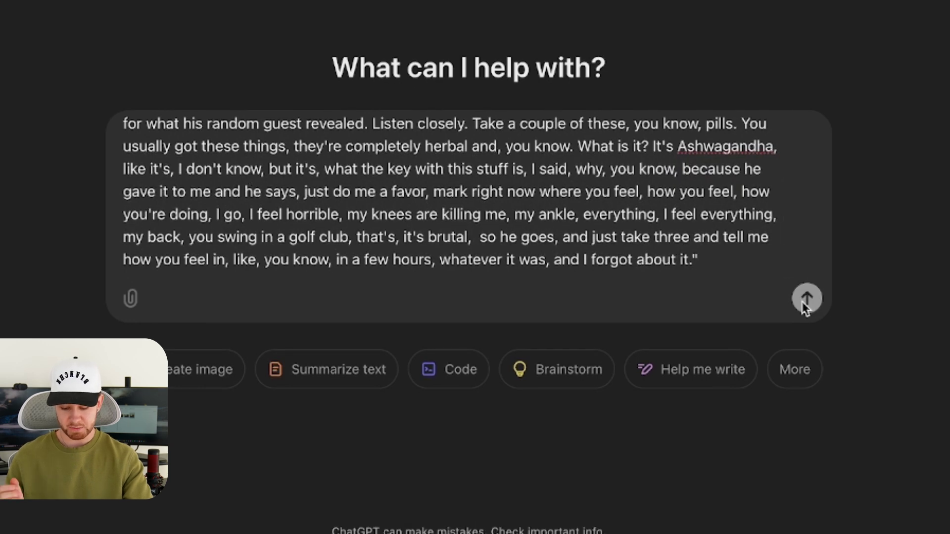
key(Return)
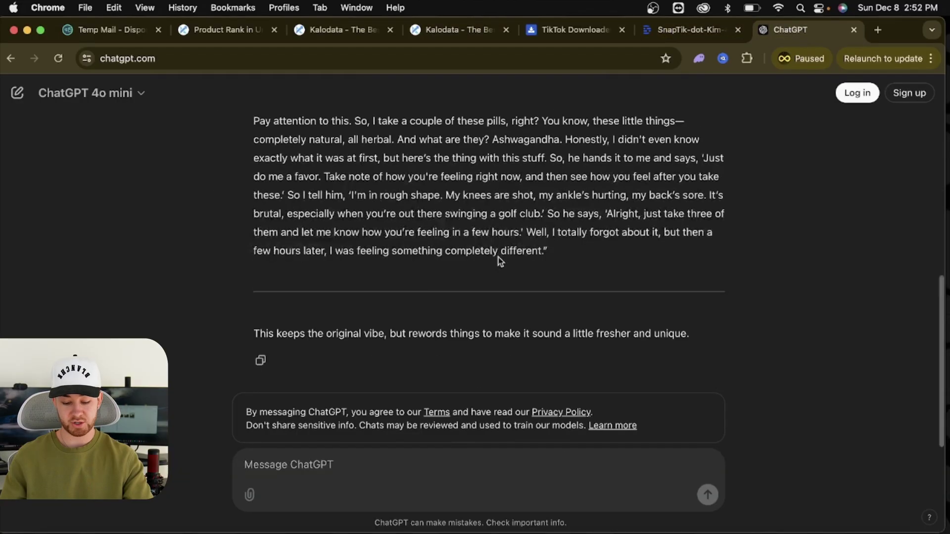
- Review ChatGPT's reworded script, selecting its opening lines
scroll(420, 292, up, 5)
scroll(421, 291, down, 1)
scroll(421, 292, down, 3)
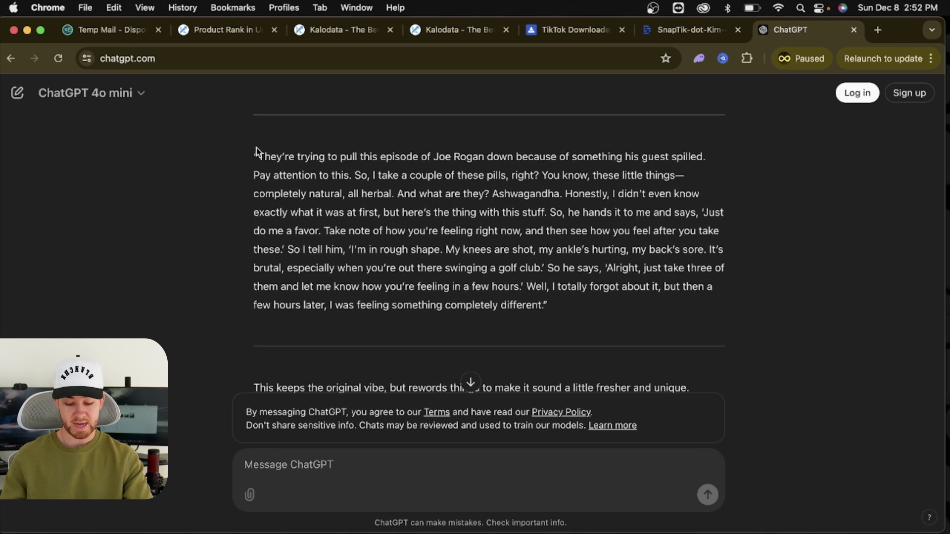
drag(249, 155, 526, 246)
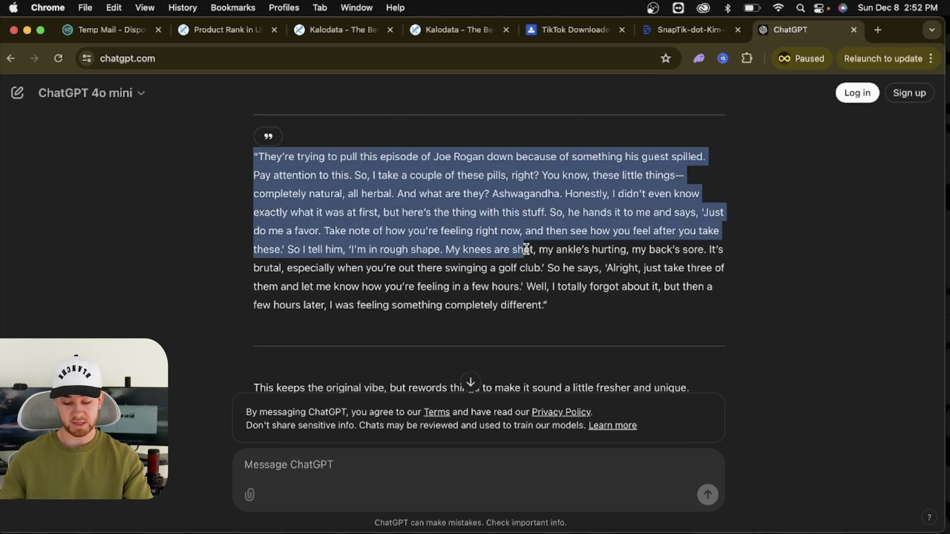
click(526, 248)
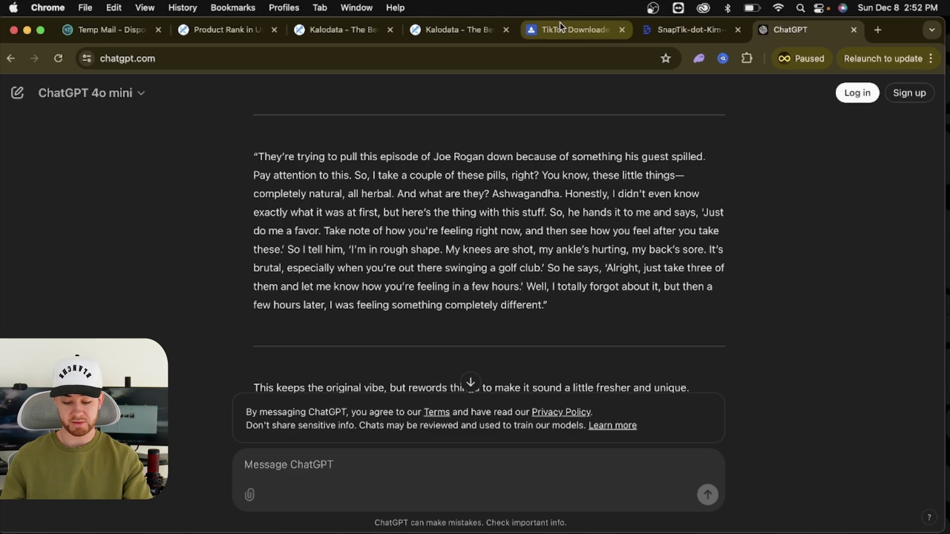
click(480, 33)
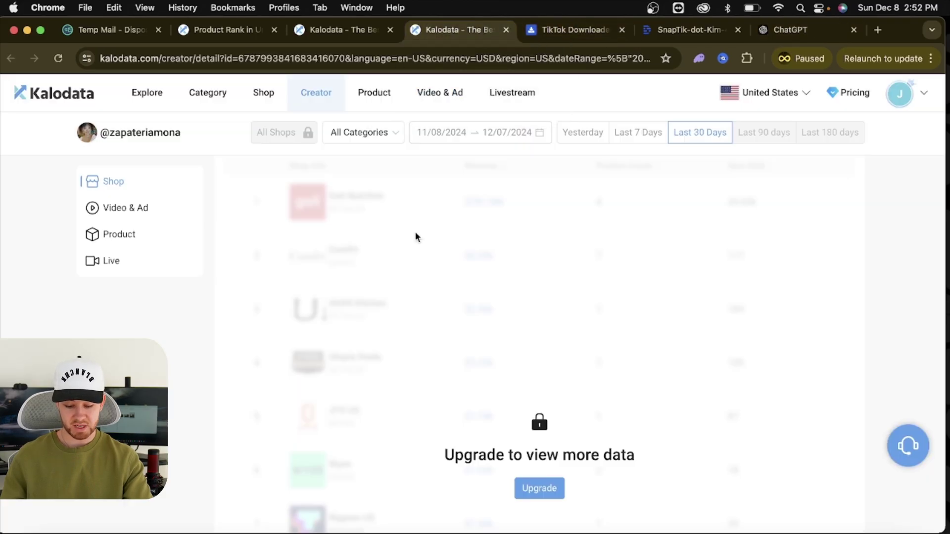
scroll(416, 232, down, 1)
click(780, 31)
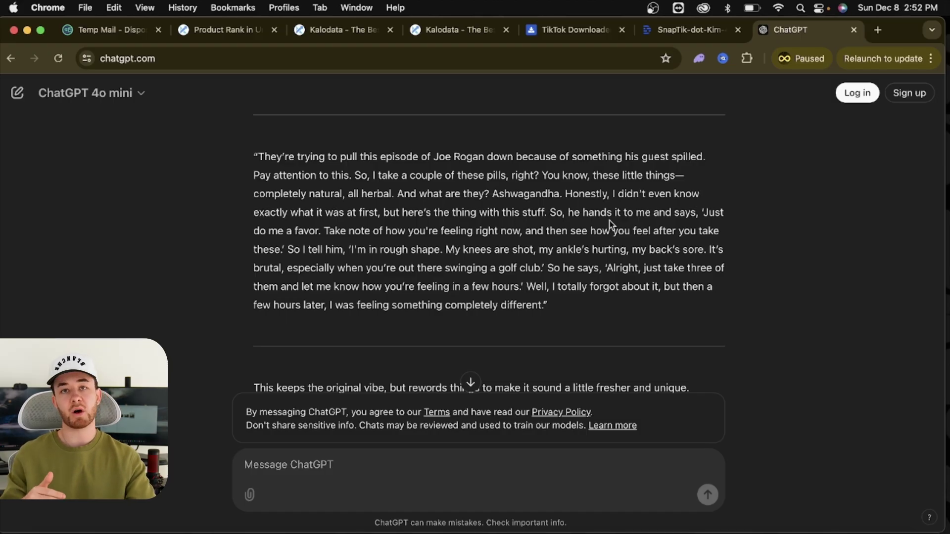
scroll(508, 307, down, 2)
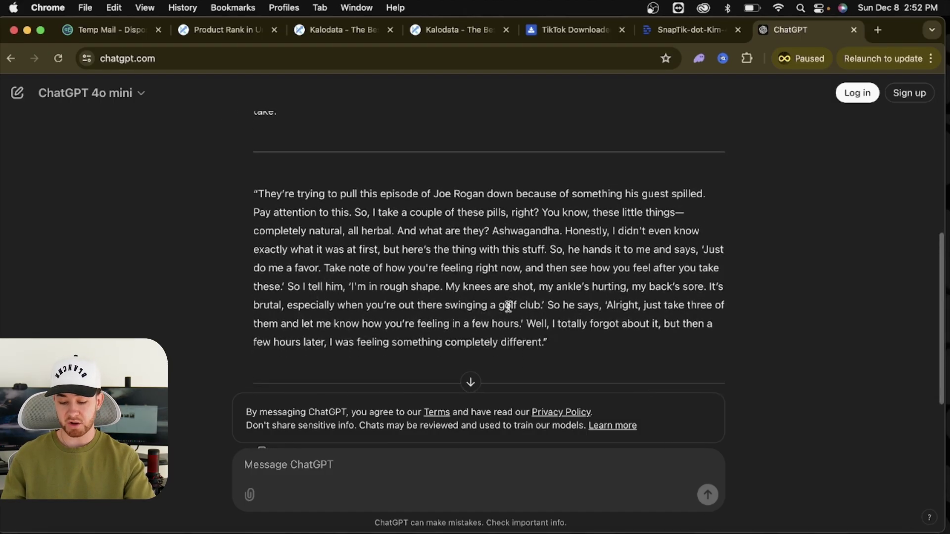
scroll(509, 307, down, 1)
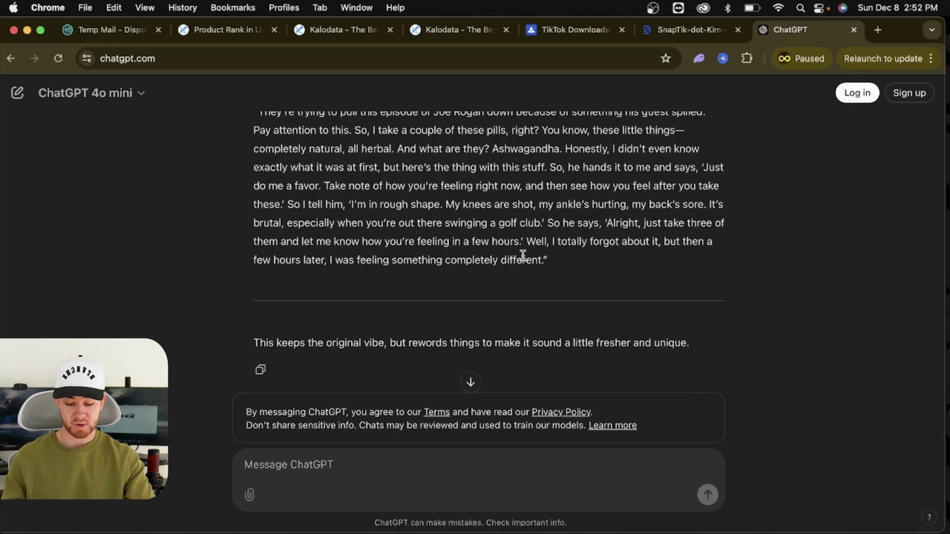
scroll(523, 256, up, 1)
drag(557, 291, 303, 191)
click(302, 190)
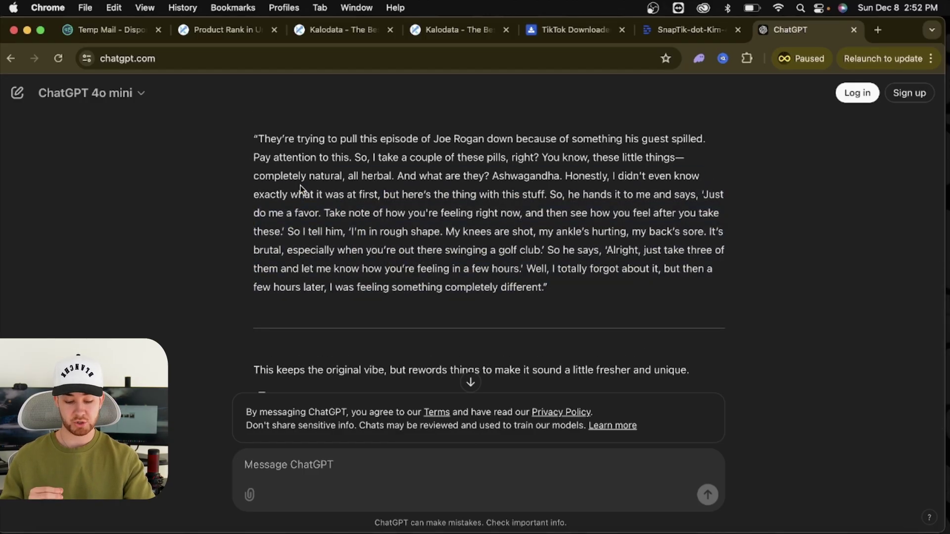